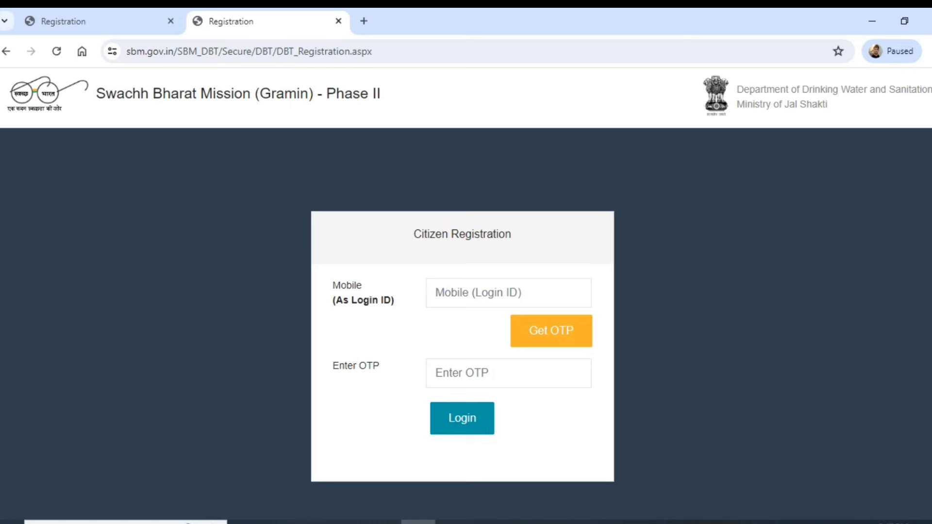
double_click(347, 285)
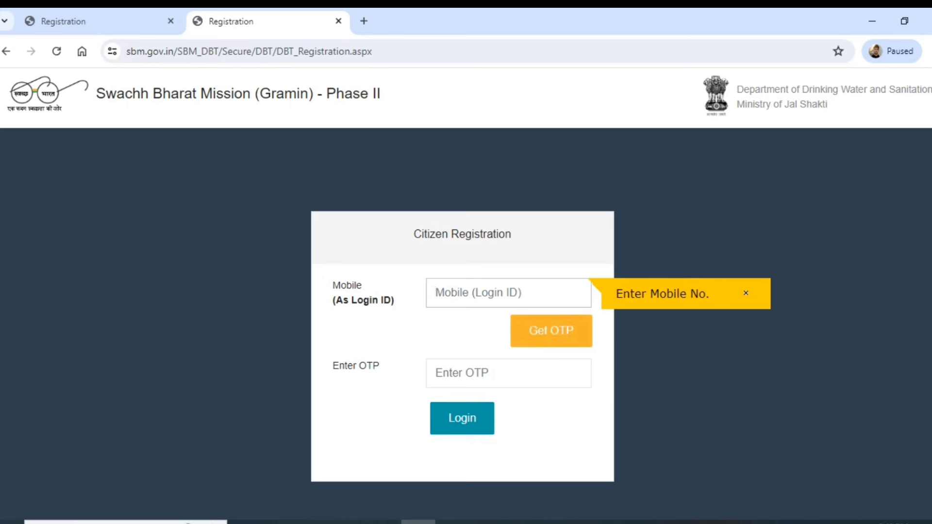
left_click(508, 372)
left_click_drag(380, 365, 347, 365)
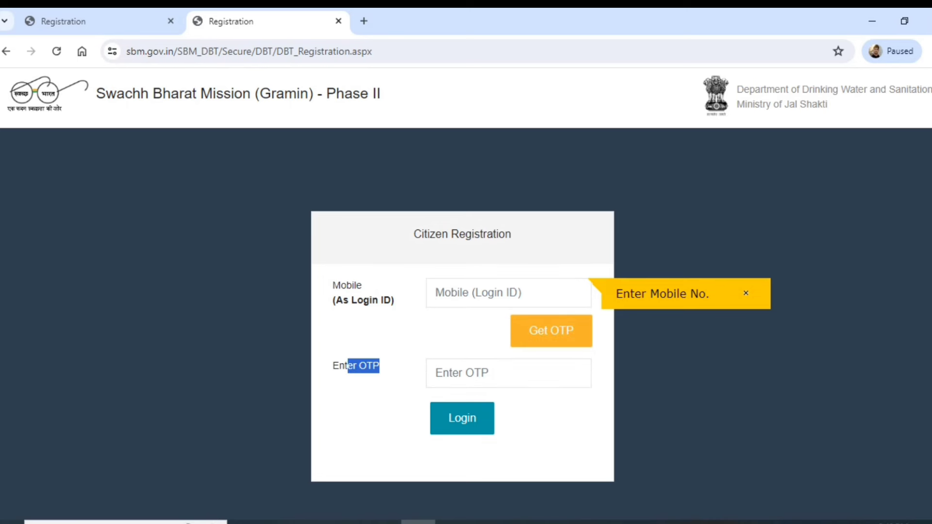
left_click(462, 418)
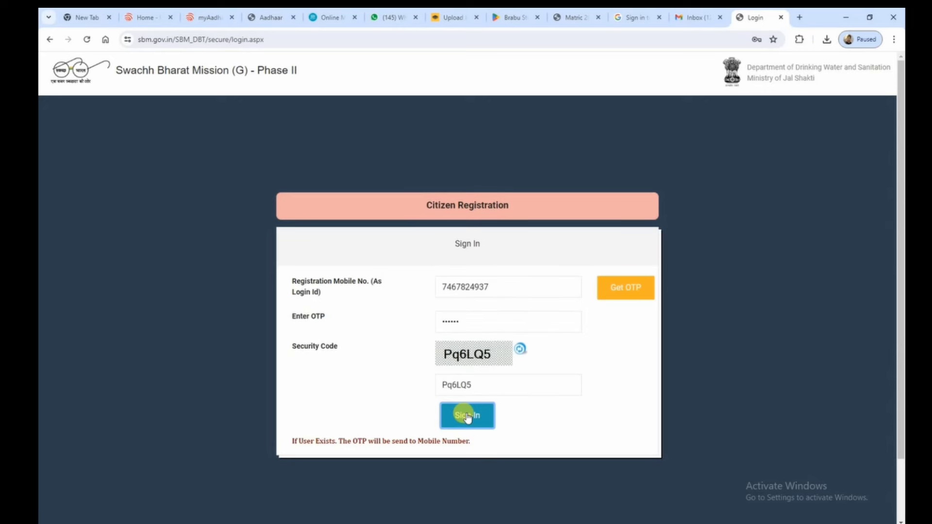
Step: Sign in to the citizen account with the completed credentials and dismiss the eligibility criteria notice
left_click(467, 417)
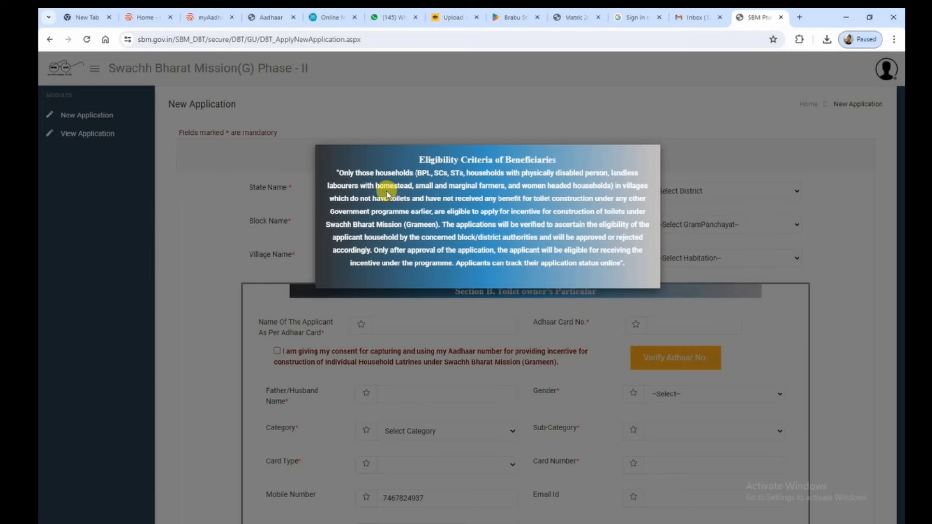
left_click(547, 306)
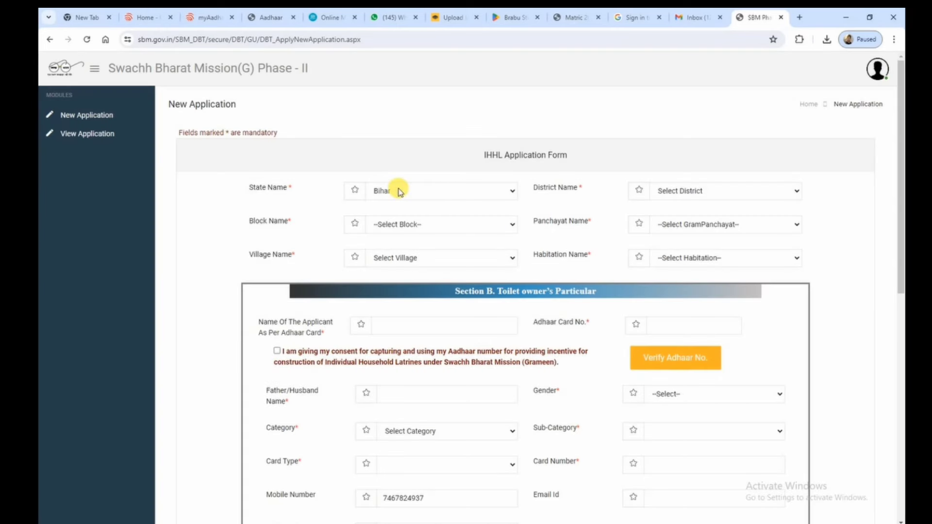
Step: In the IHHL application form, choose PASHCHIM CHAMPARAN as the district and JOGAPATTI as the block
left_click(679, 191)
scroll(713, 335, "down", 4)
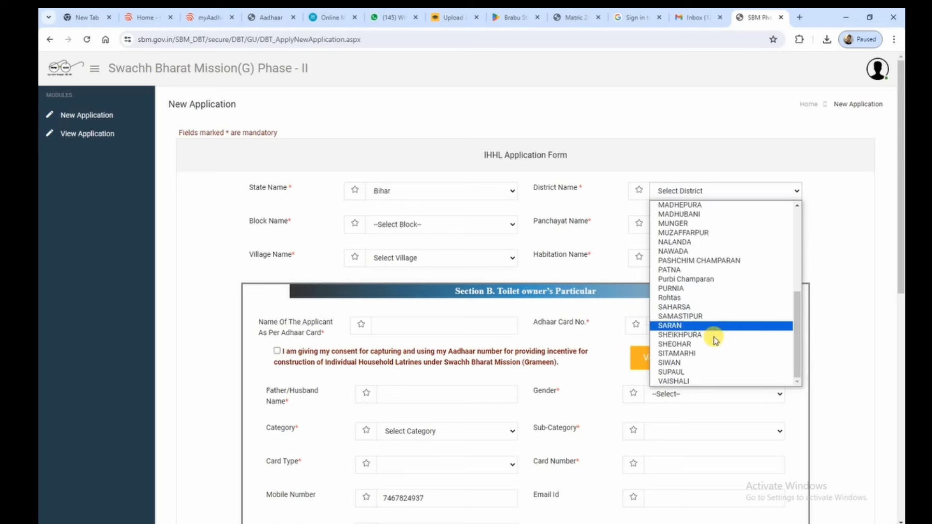
left_click(707, 261)
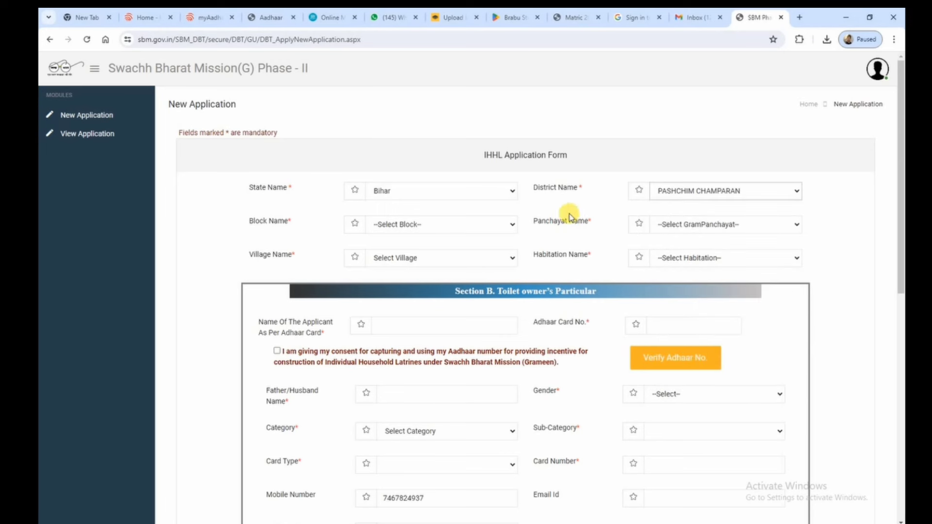
left_click(440, 221)
left_click(431, 224)
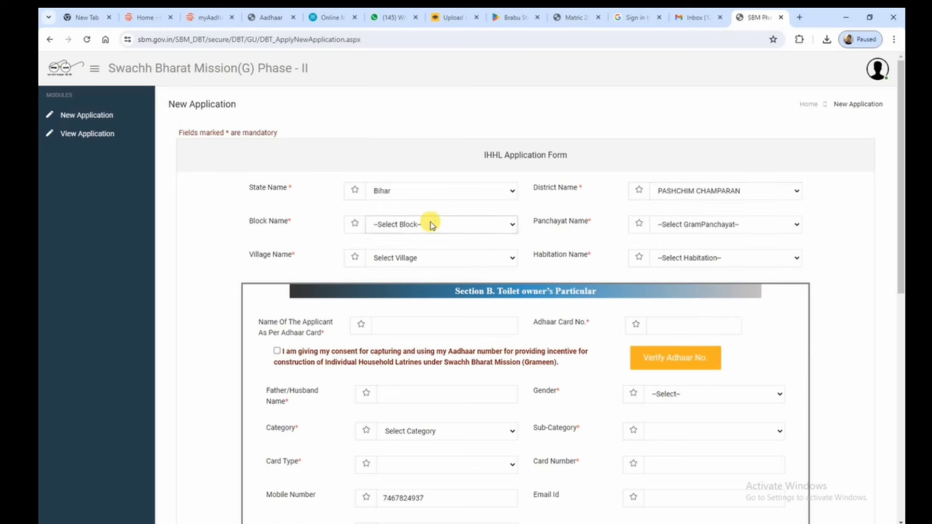
left_click(432, 225)
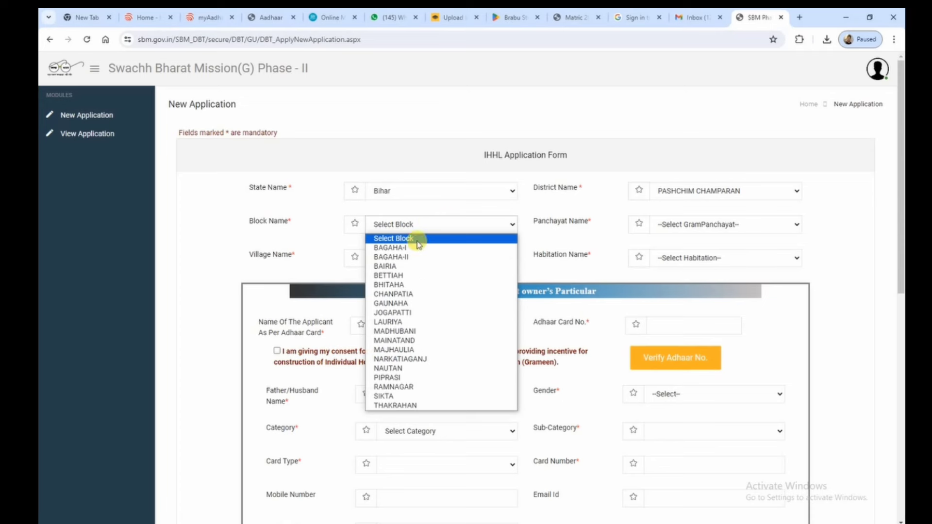
left_click(401, 313)
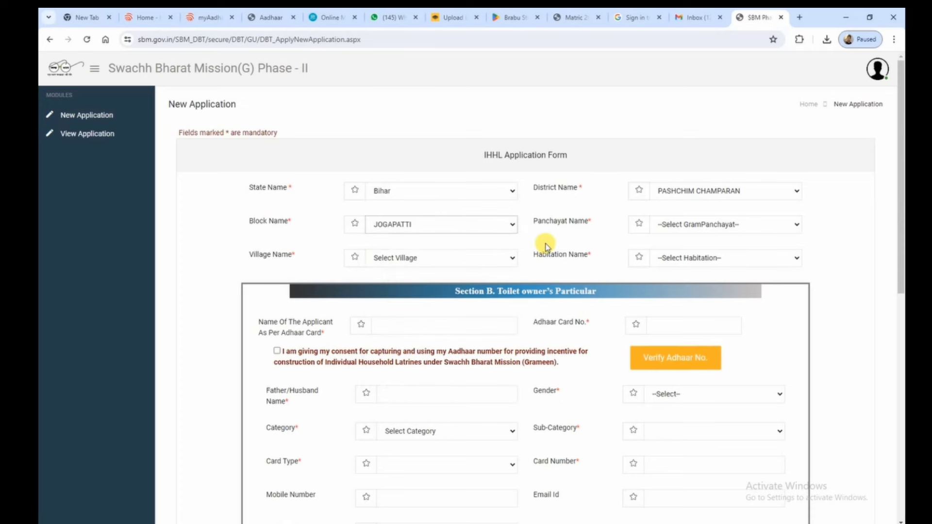
Step: Choose BASOPATTI as the panchayat and BASOPATTI as the village
left_click(665, 227)
left_click(665, 228)
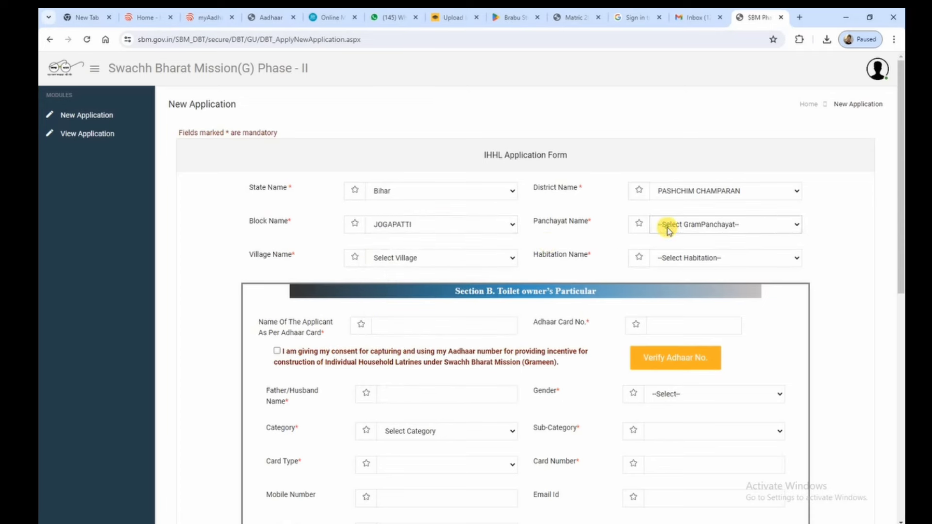
left_click(665, 228)
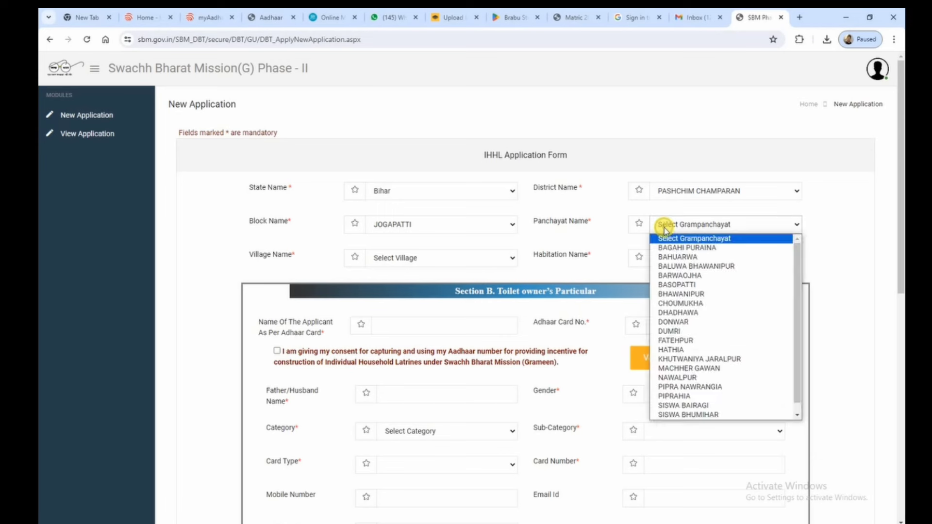
left_click(676, 286)
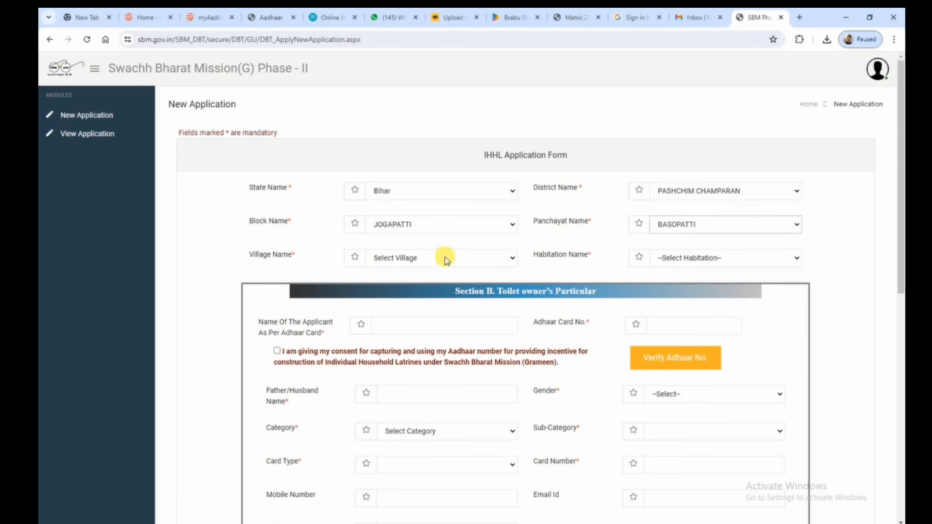
left_click(438, 259)
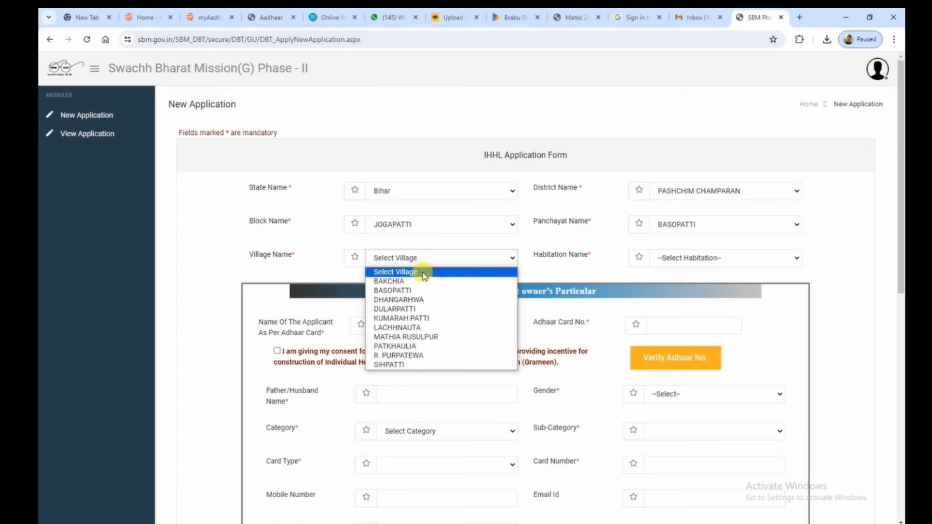
left_click(407, 290)
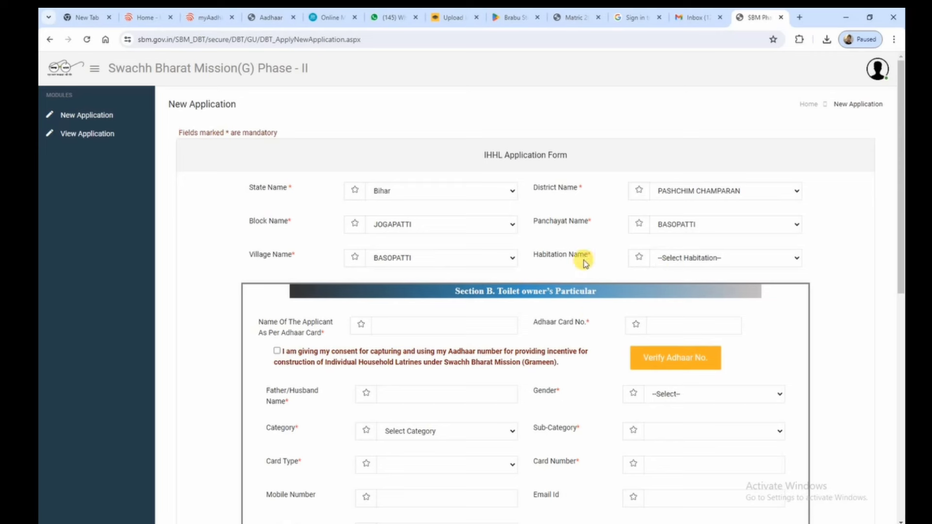
Step: Choose MATIAHRASALPUR as the habitation for the application's location
left_click(657, 261)
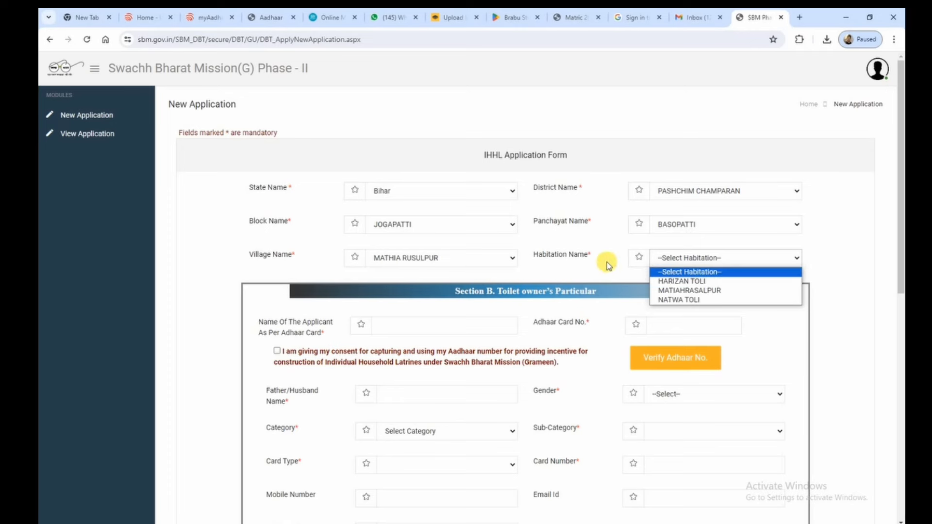
left_click(653, 259)
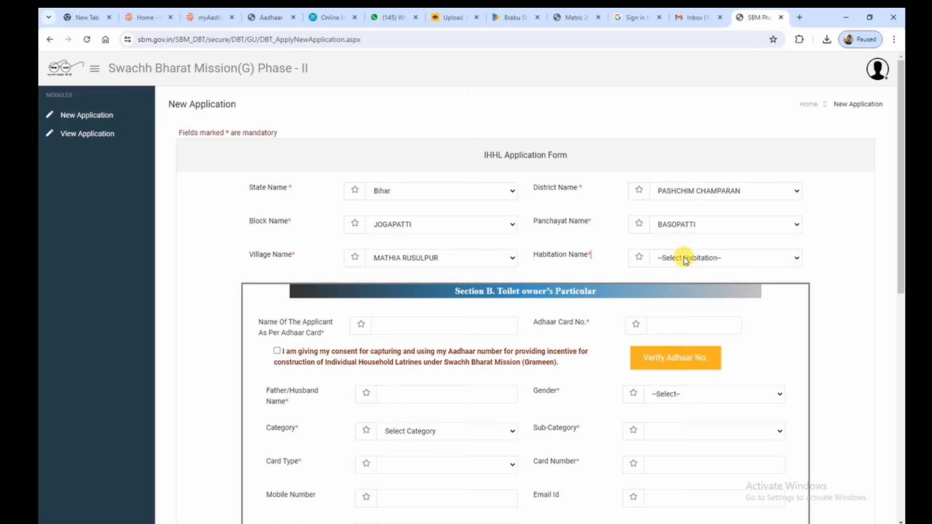
left_click(685, 260)
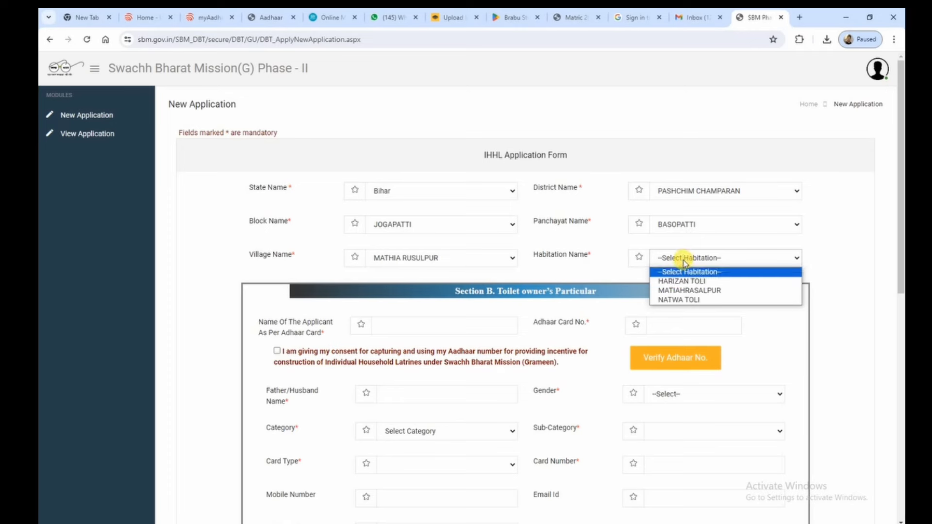
left_click(694, 290)
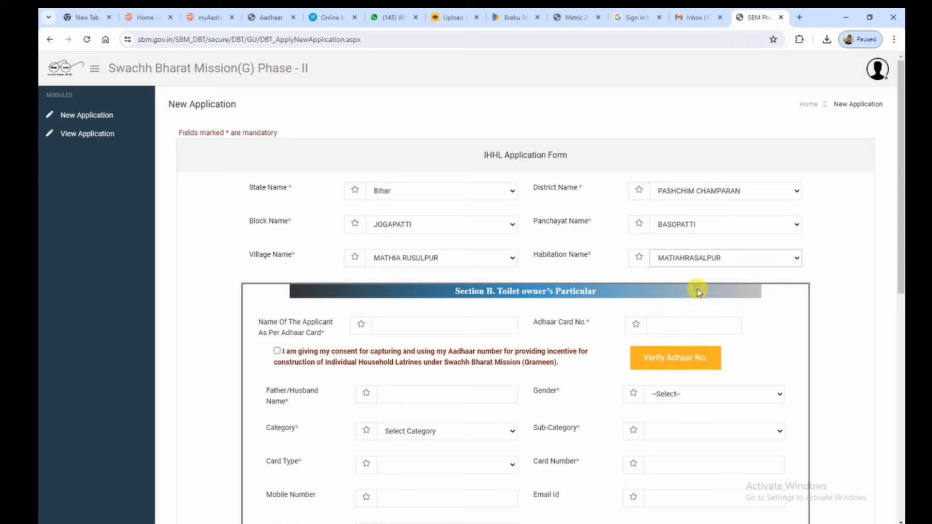
Step: Go to the toilet owner's particulars and activate the field for the applicant's name
scroll(443, 311, "down", 1)
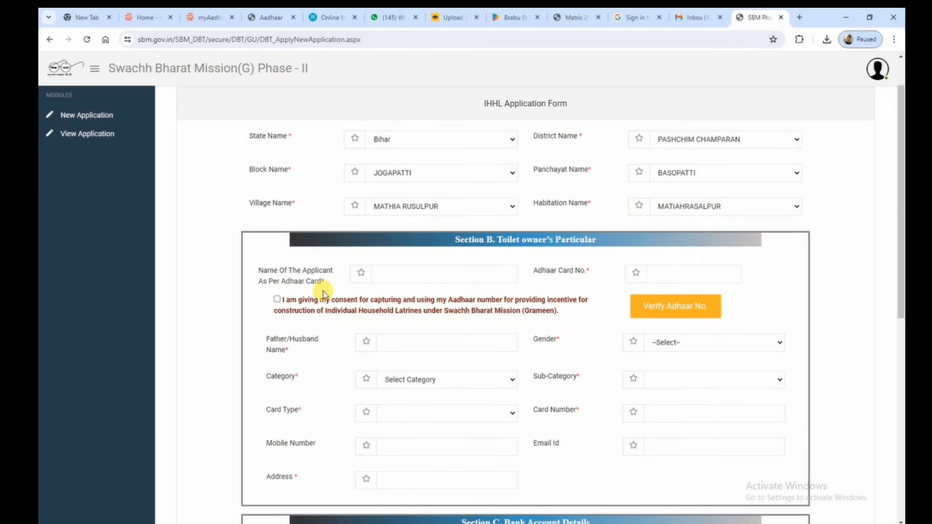
left_click(416, 272)
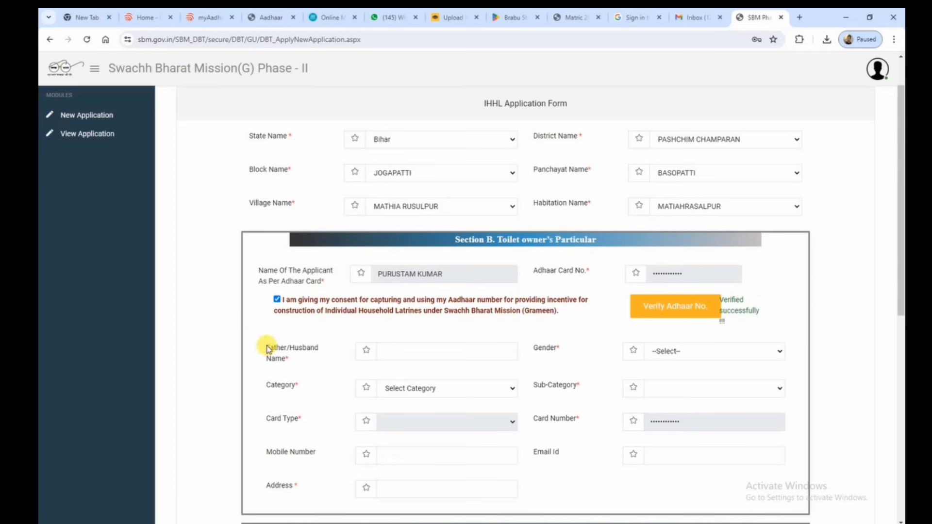
left_click_drag(287, 347, 316, 354)
left_click(334, 362)
left_click_drag(275, 348, 325, 356)
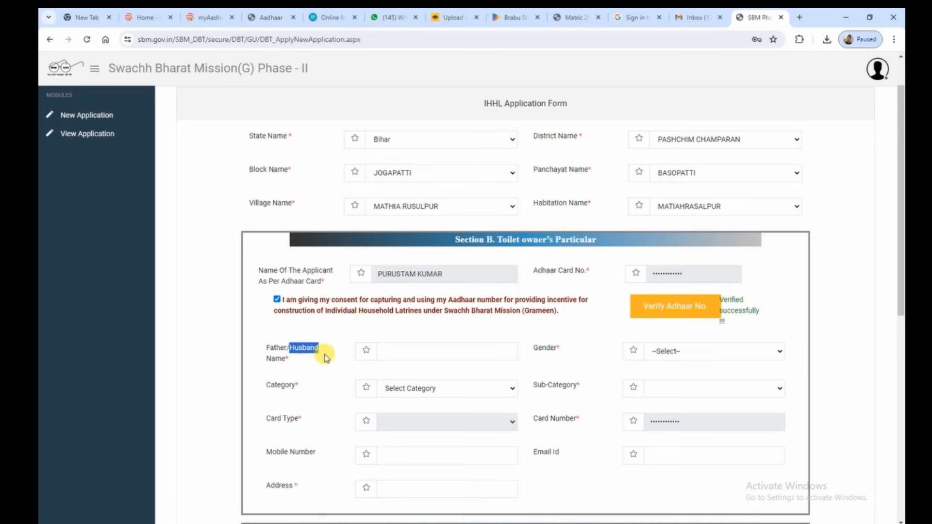
left_click(326, 357)
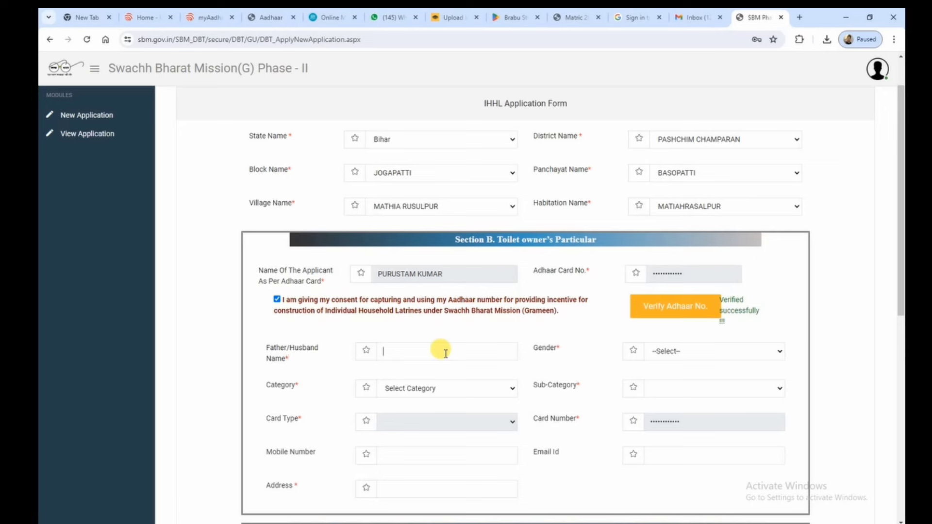
Step: Set the applicant's gender to Male in the toilet owner's particulars
left_click(674, 354)
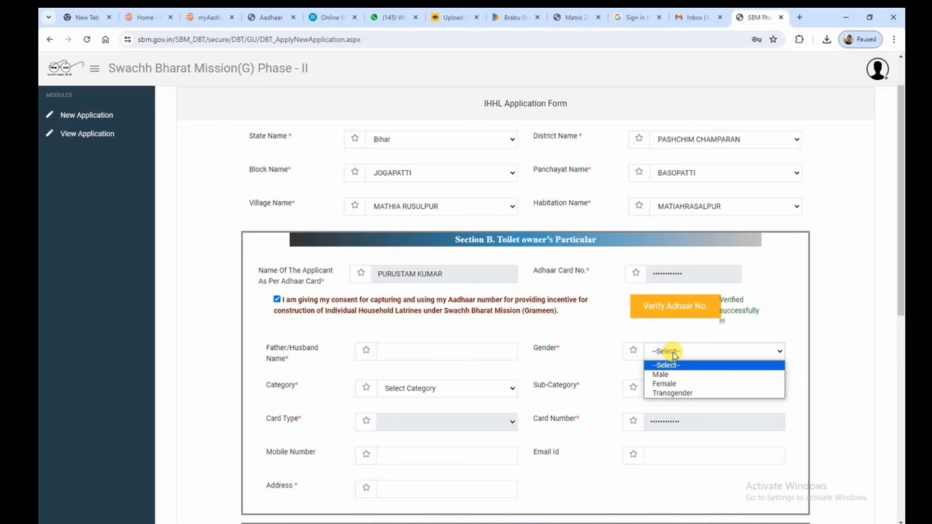
left_click(669, 377)
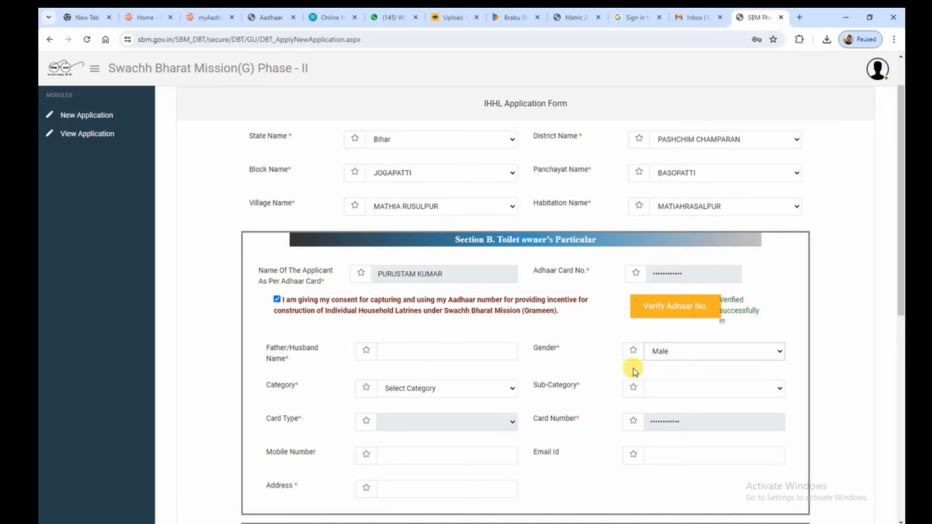
Step: Set the applicant's category to BPL and the sub-category to GENERAL
left_click(454, 393)
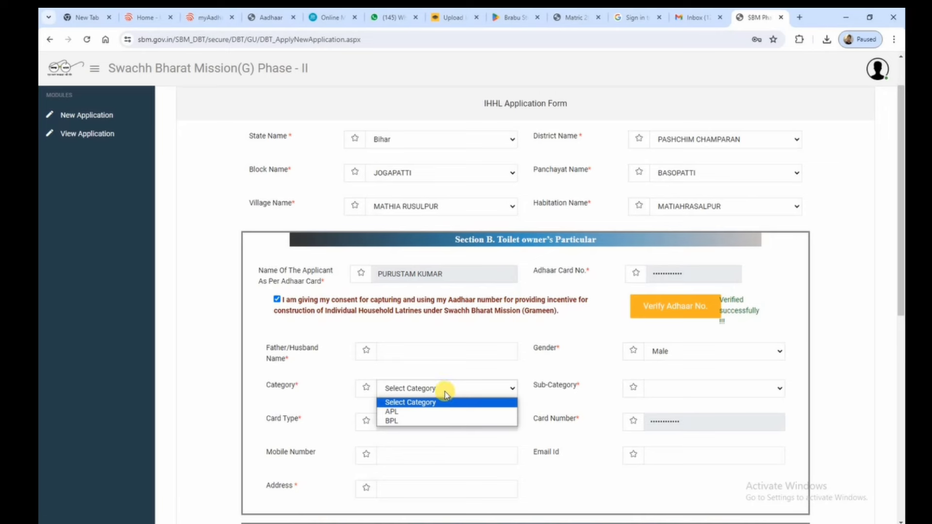
left_click(427, 421)
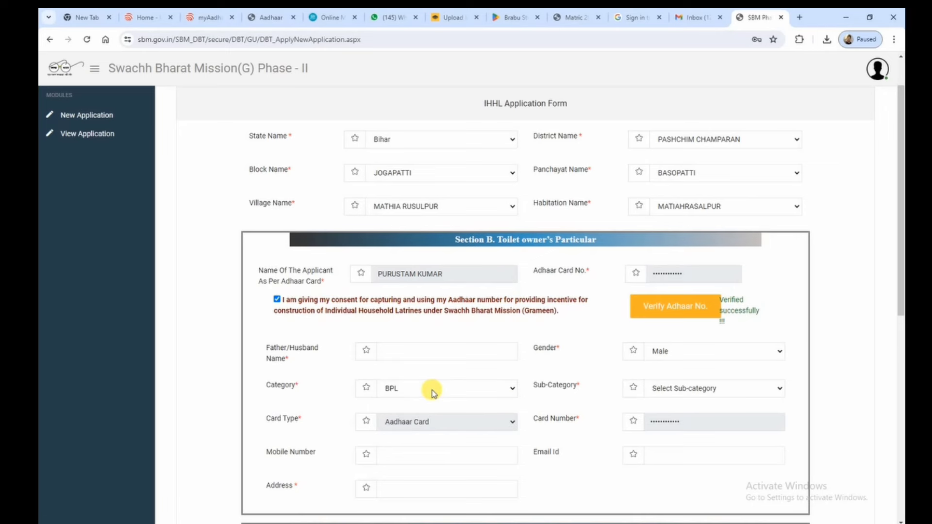
left_click(423, 391)
left_click(424, 395)
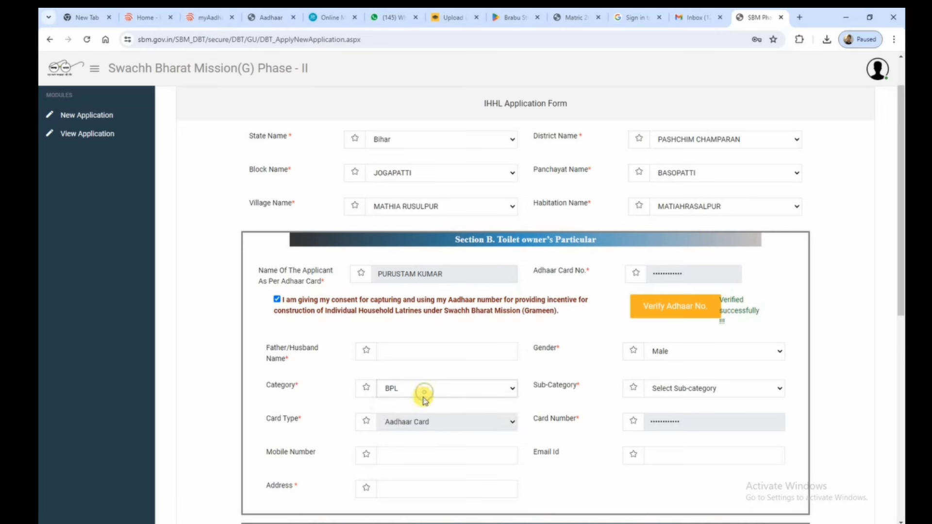
left_click(659, 391)
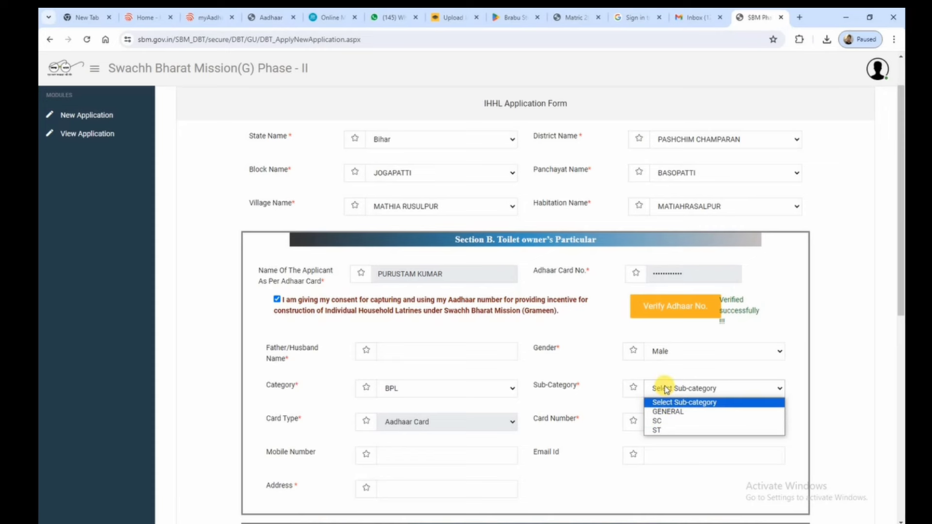
left_click(665, 412)
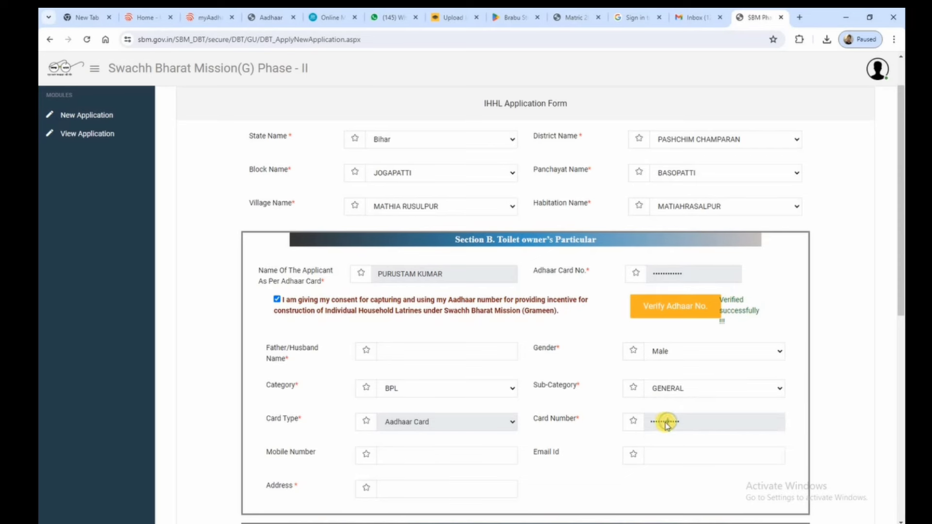
Step: Visit the applicant's mobile number and address fields in the toilet owner's particulars
scroll(662, 422, "down", 2)
left_click(383, 352)
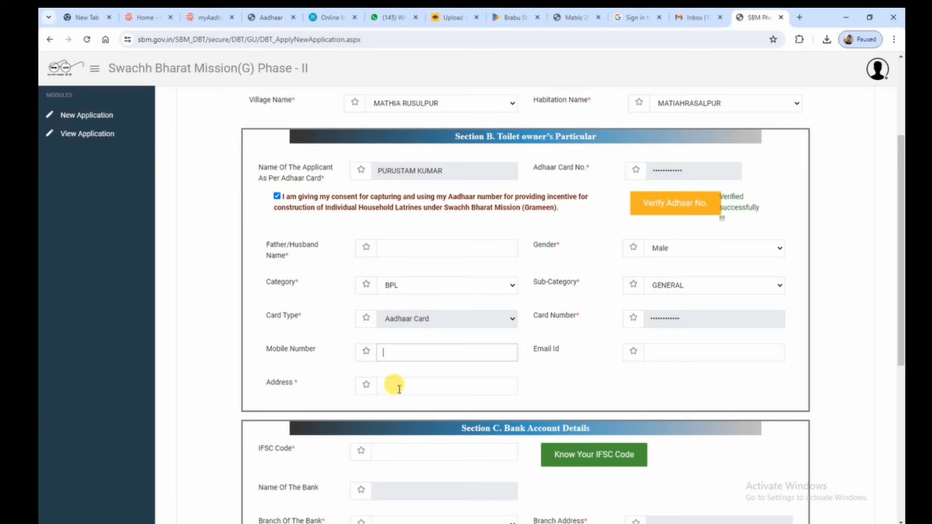
left_click(421, 389)
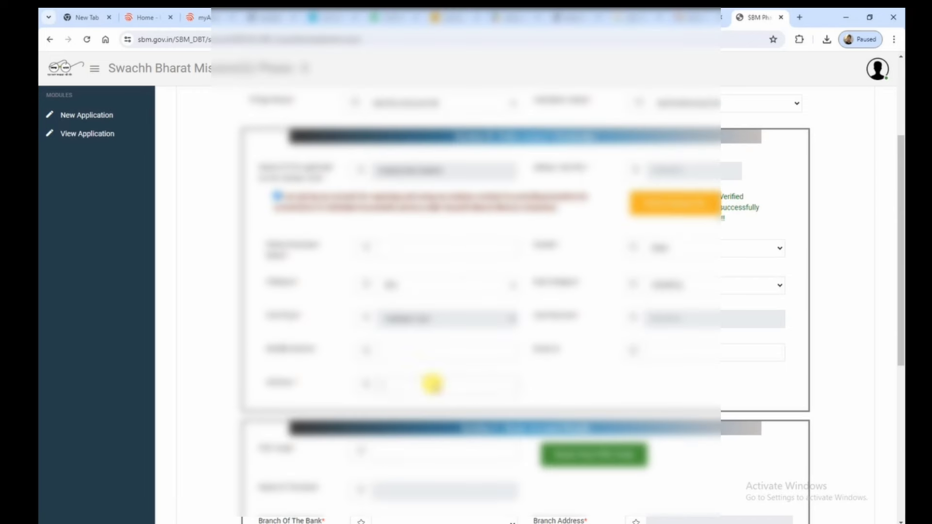
left_click(405, 404)
Step: Open the IFSC code lookup in the bank account details and choose CENTRAL BANK OF INDIA as the bank
scroll(420, 397, "down", 1)
scroll(420, 398, "down", 5)
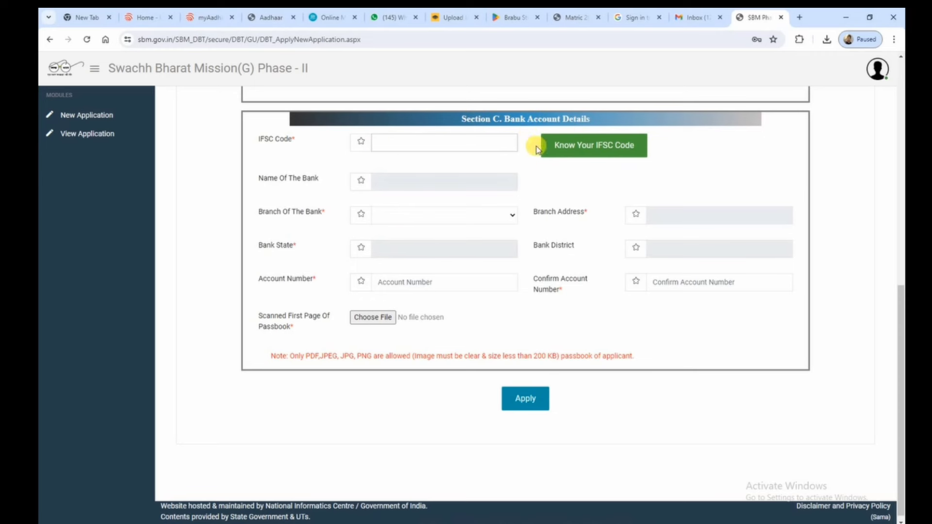
left_click(577, 147)
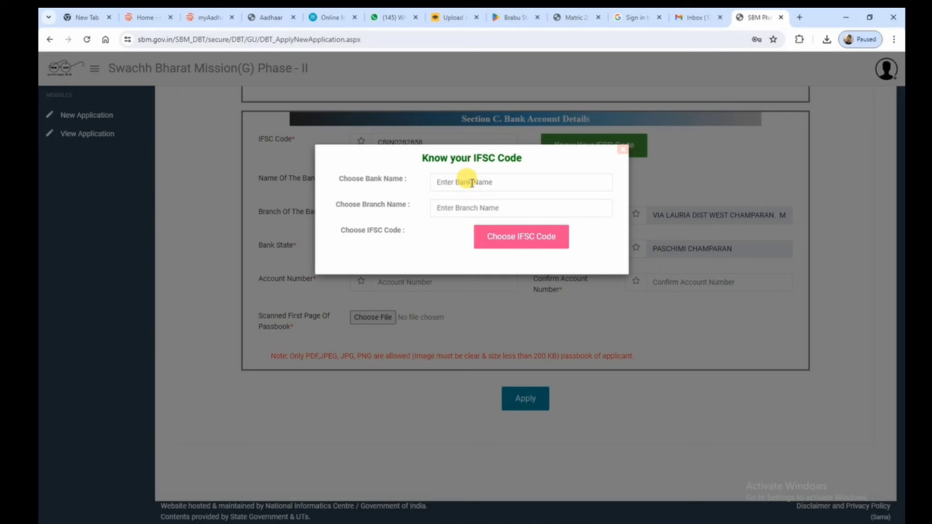
left_click(471, 182)
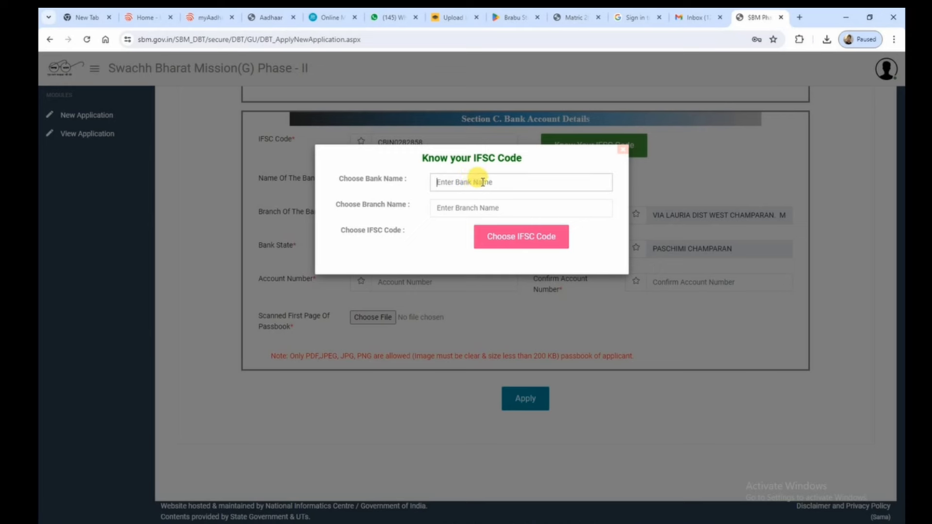
type("CE")
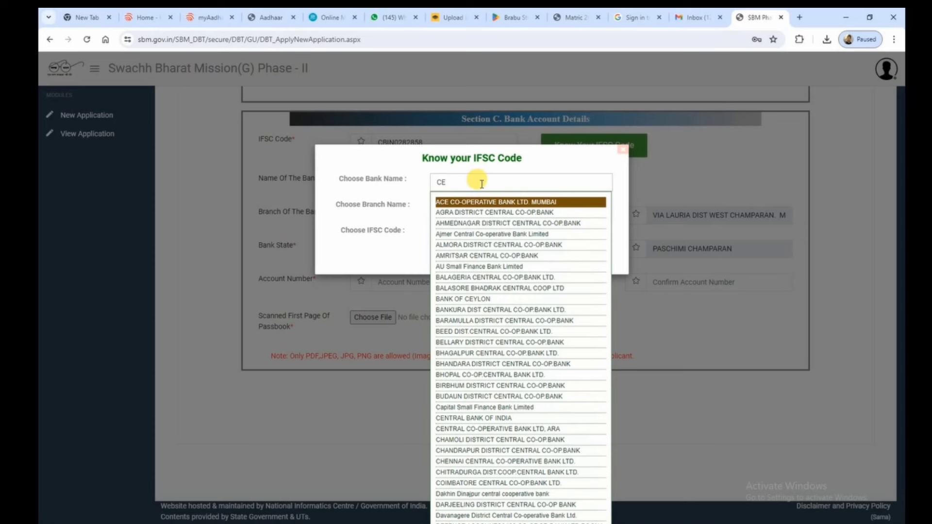
type("NTRAL B")
key("Return")
Step: Choose the GORA-02858 branch in the IFSC lookup and apply its IFSC code to the bank account details
left_click(478, 208)
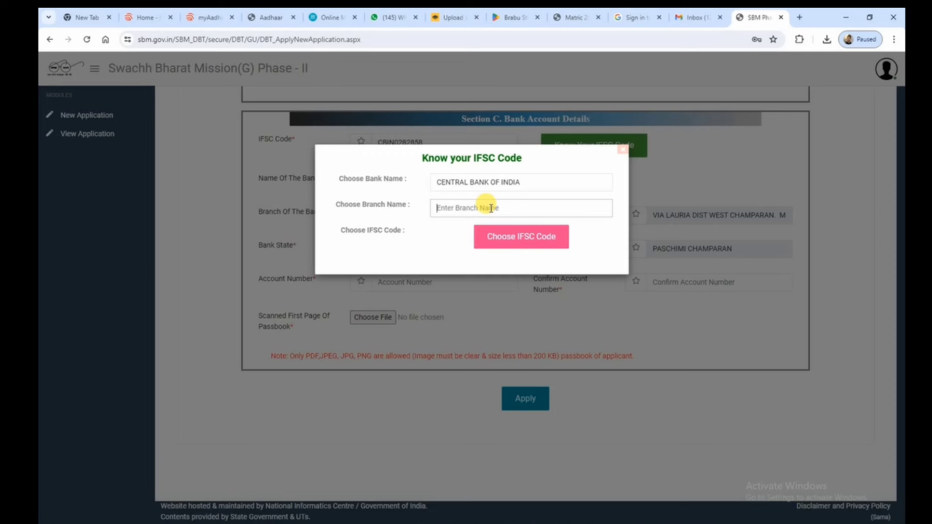
type("GORA")
left_click(455, 281)
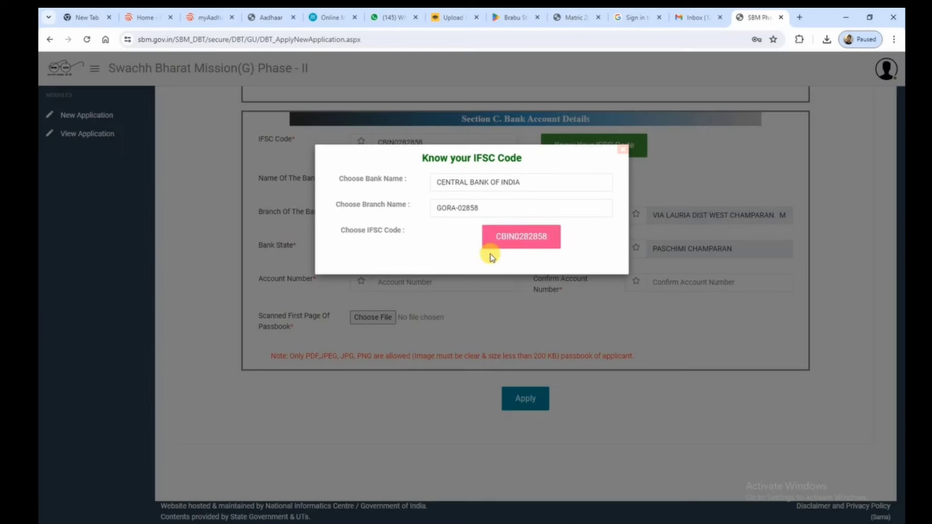
left_click(537, 240)
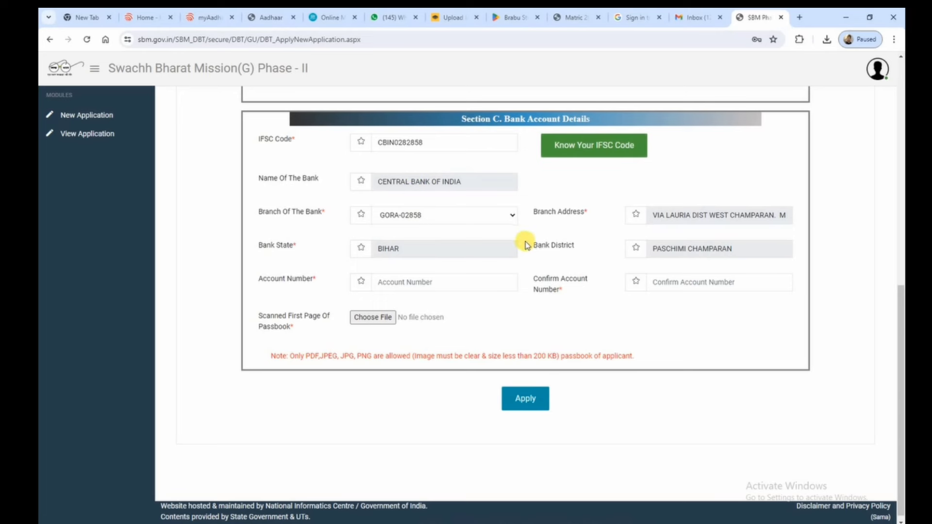
Step: Visit the IFSC code, account number and account number confirmation fields in the bank account details
left_click(443, 140)
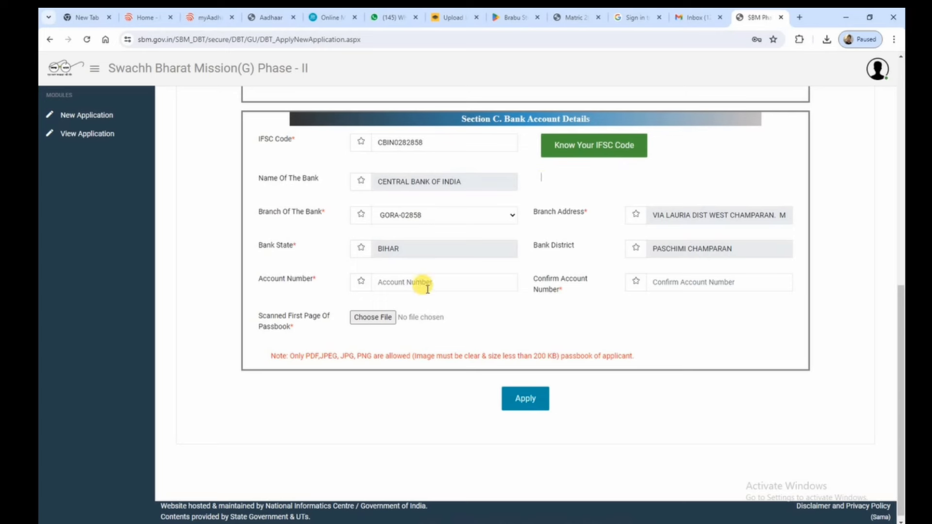
left_click(457, 282)
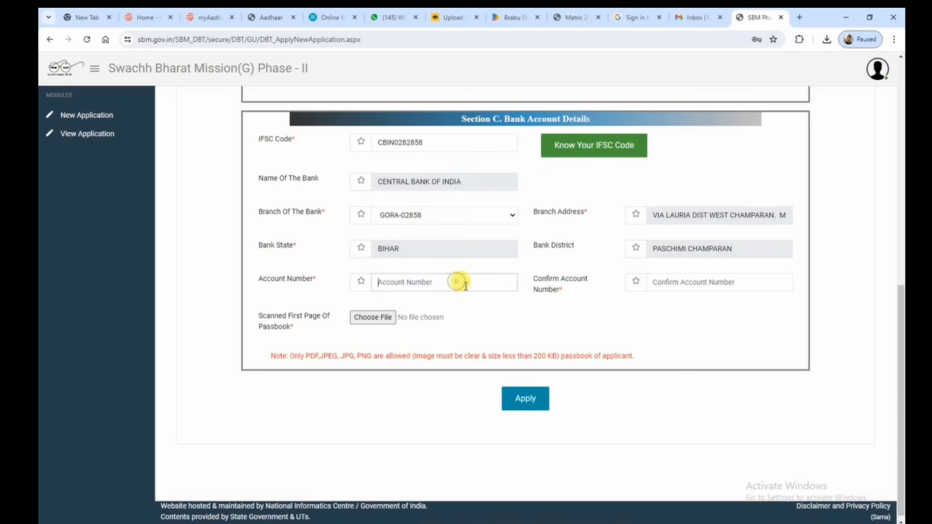
left_click(643, 283)
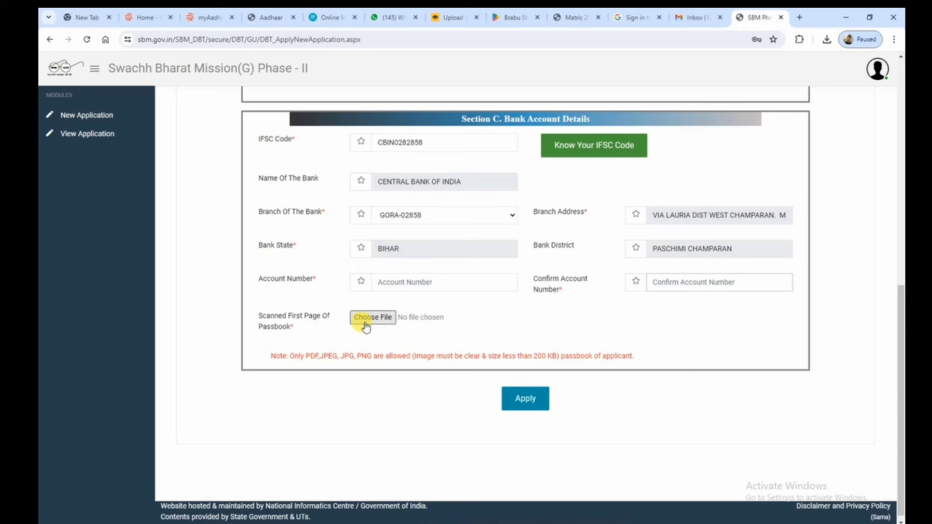